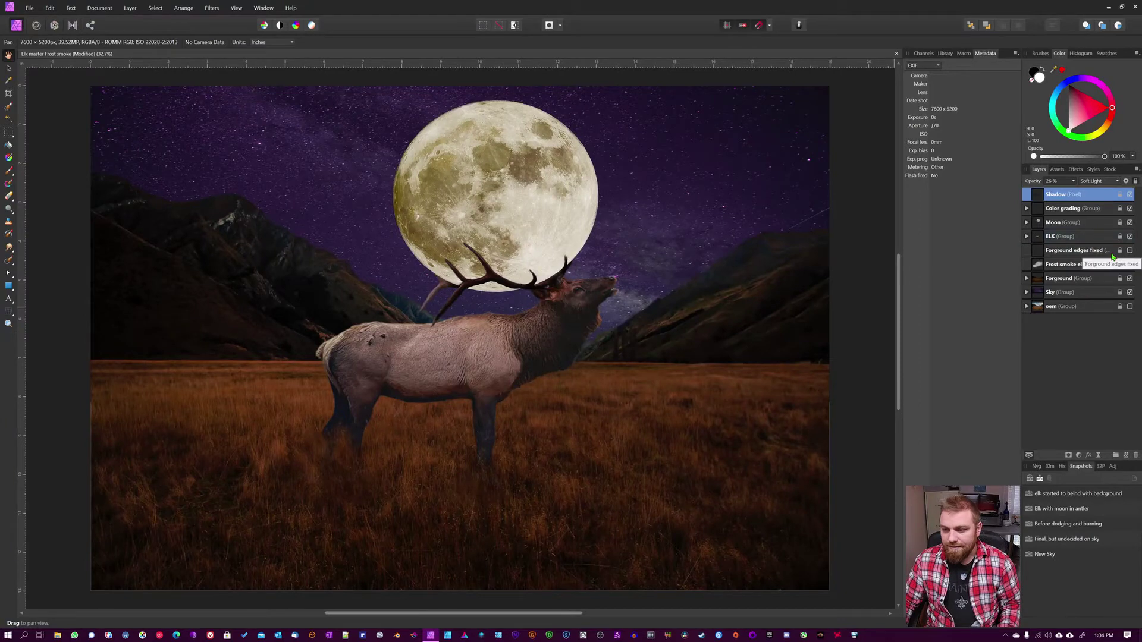
Hide the composite layers from Shadow to Sky and expand the oem group
{"action": "left_click", "coordinate": [1107, 293], "text": "shift"}
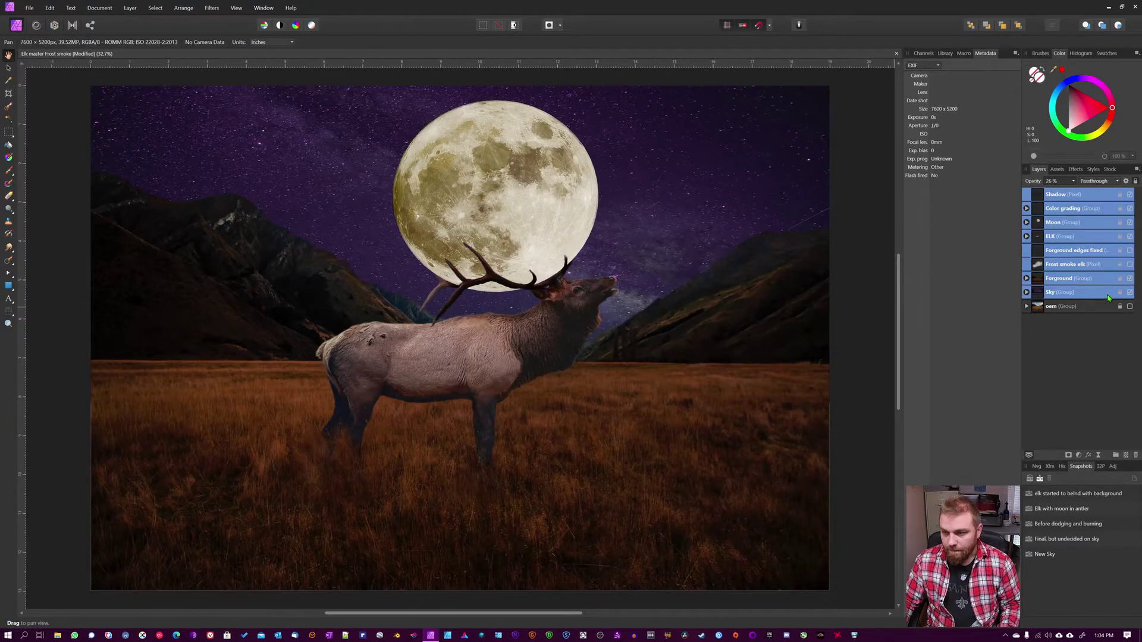
{"action": "left_click", "coordinate": [1129, 292]}
{"action": "left_click", "coordinate": [1085, 307]}
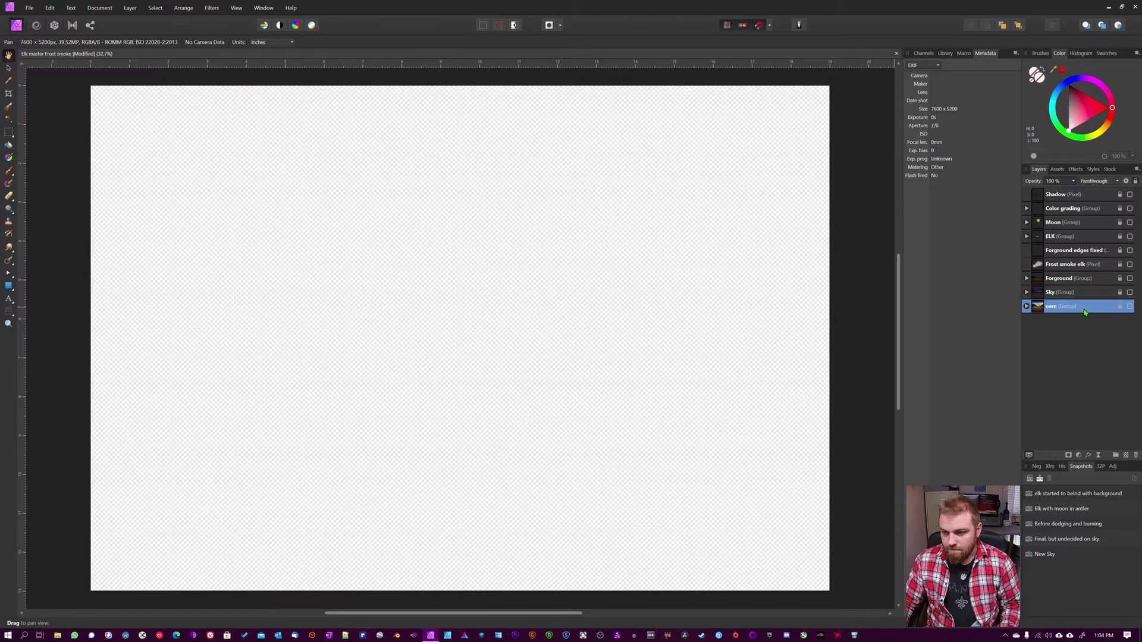
{"action": "left_click", "coordinate": [1026, 306]}
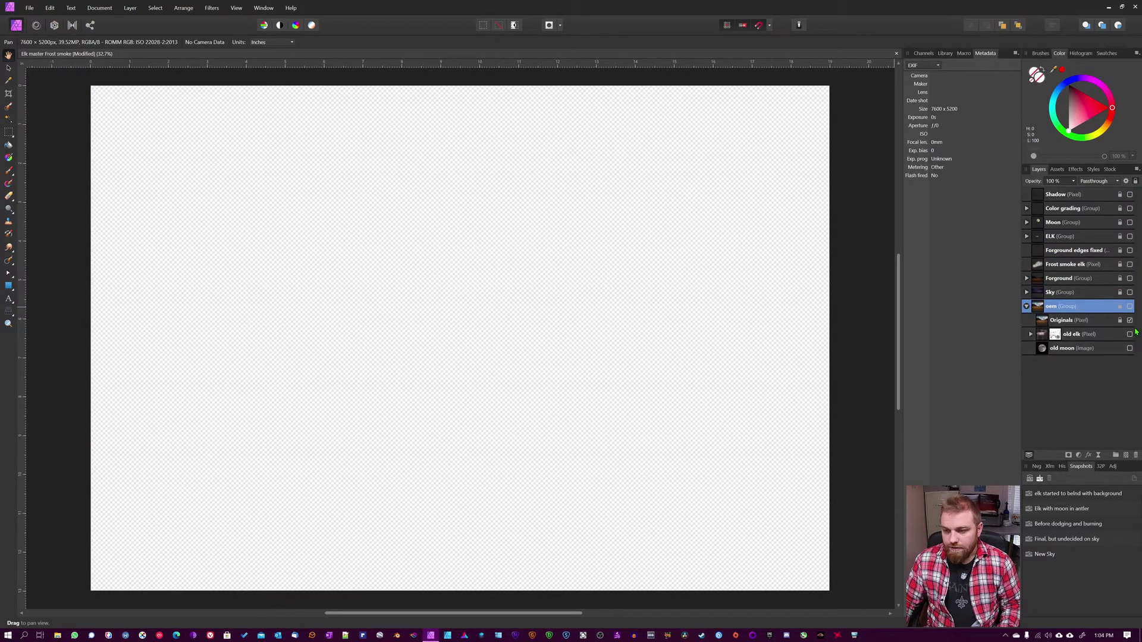
Preview the old moon and old elk originals, leaving only the Originals photo visible
{"action": "left_click", "coordinate": [1129, 349]}
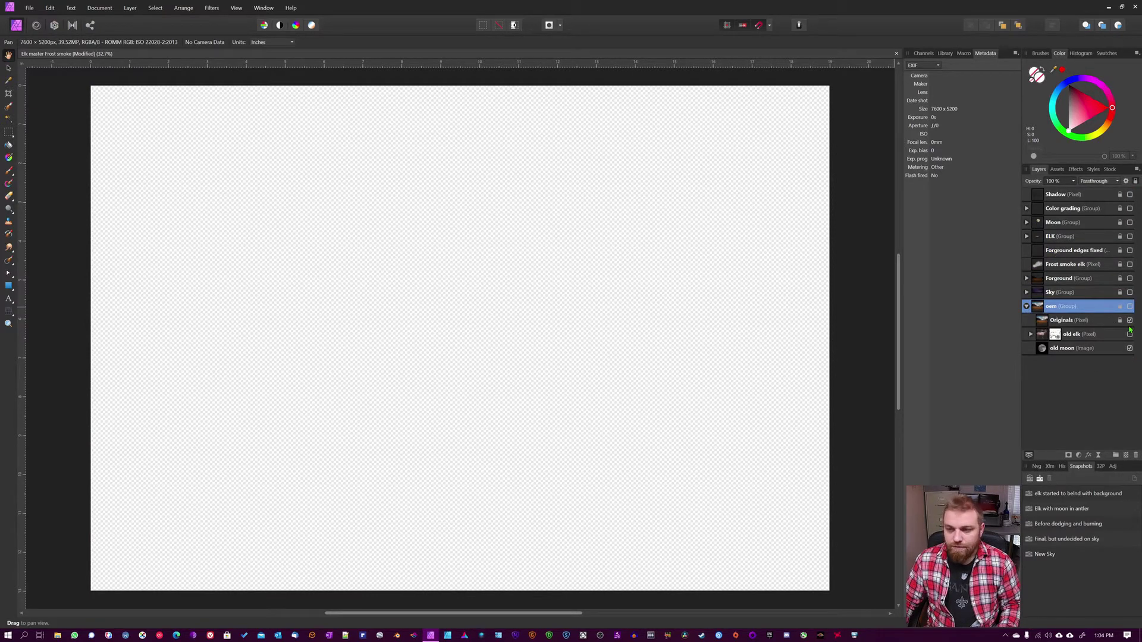
{"action": "left_click", "coordinate": [1129, 306]}
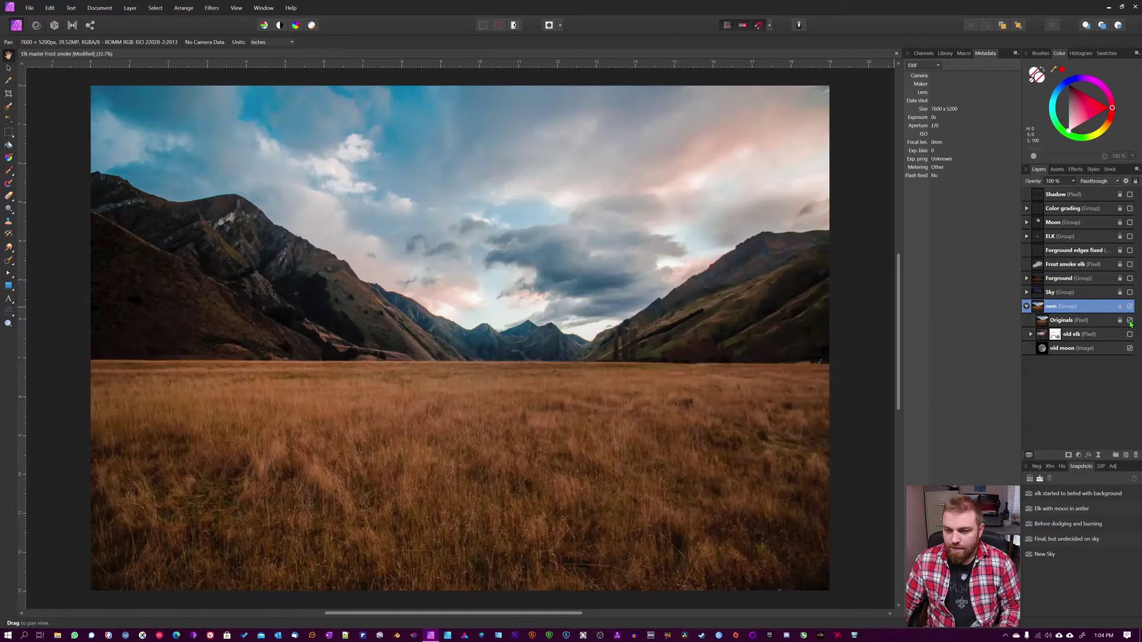
{"action": "left_click", "coordinate": [1129, 320]}
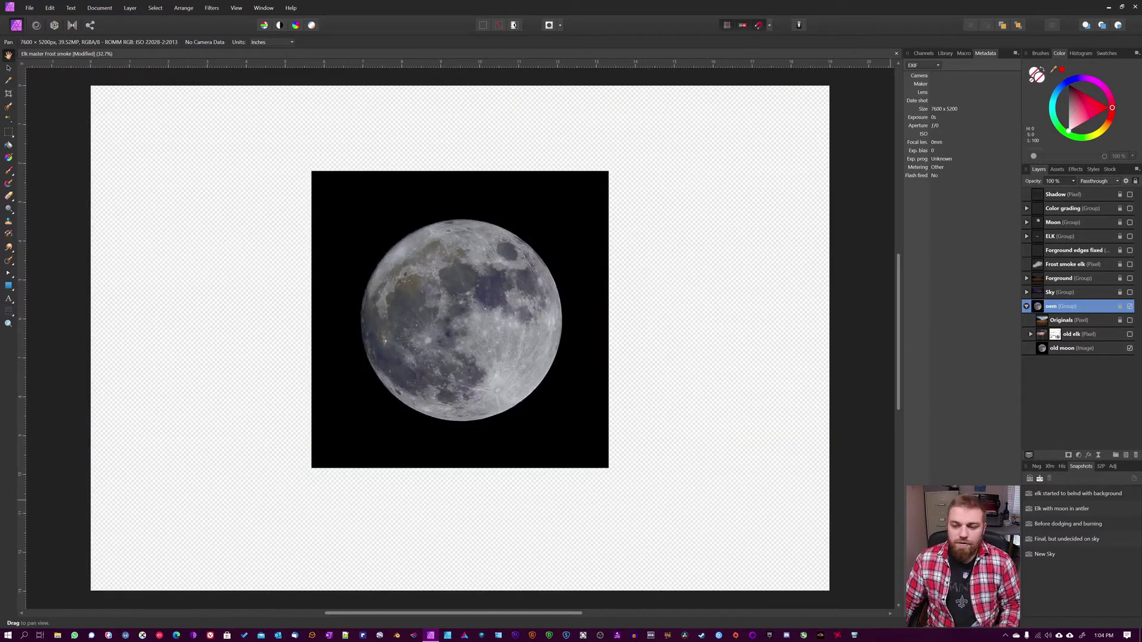
{"action": "left_click", "coordinate": [1129, 348]}
{"action": "left_click", "coordinate": [1129, 334]}
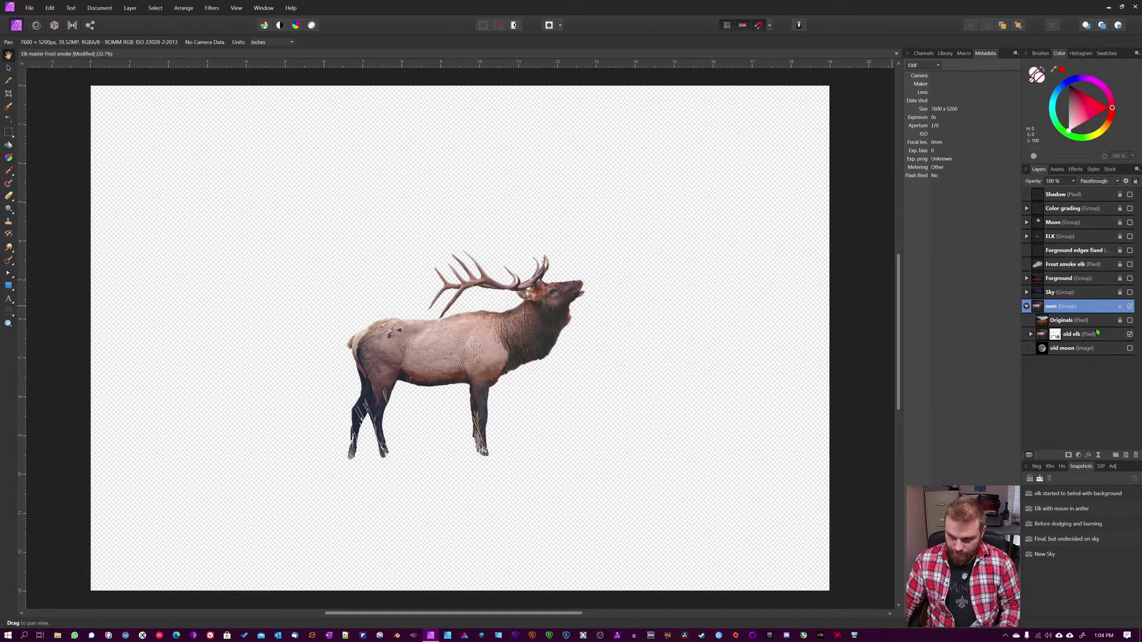
{"action": "left_click", "coordinate": [1129, 334]}
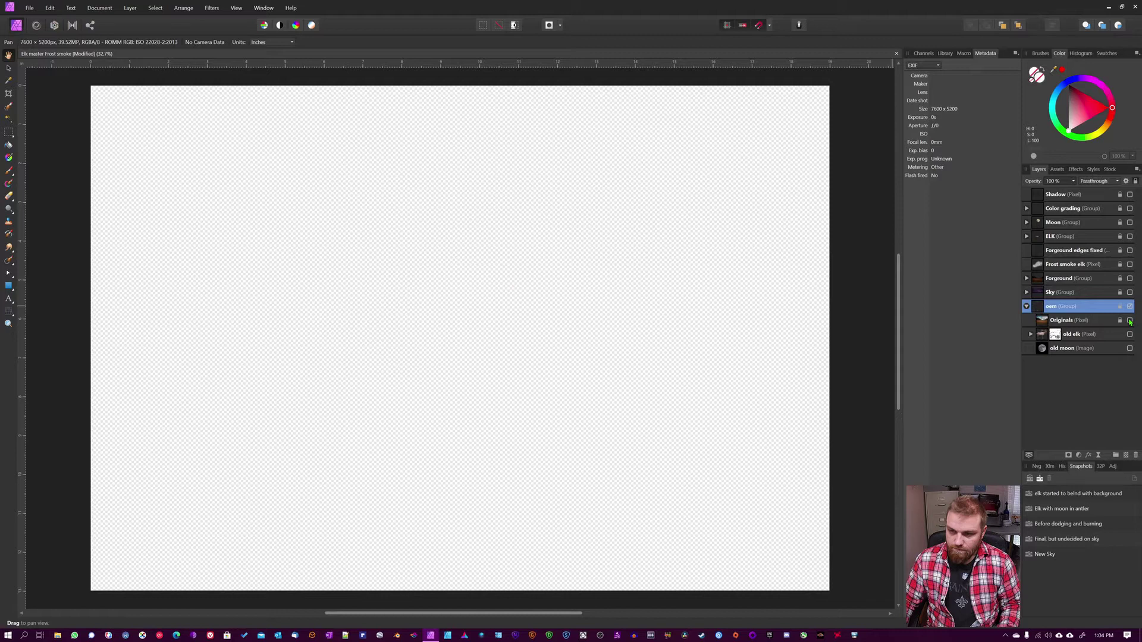
{"action": "left_click", "coordinate": [1130, 321]}
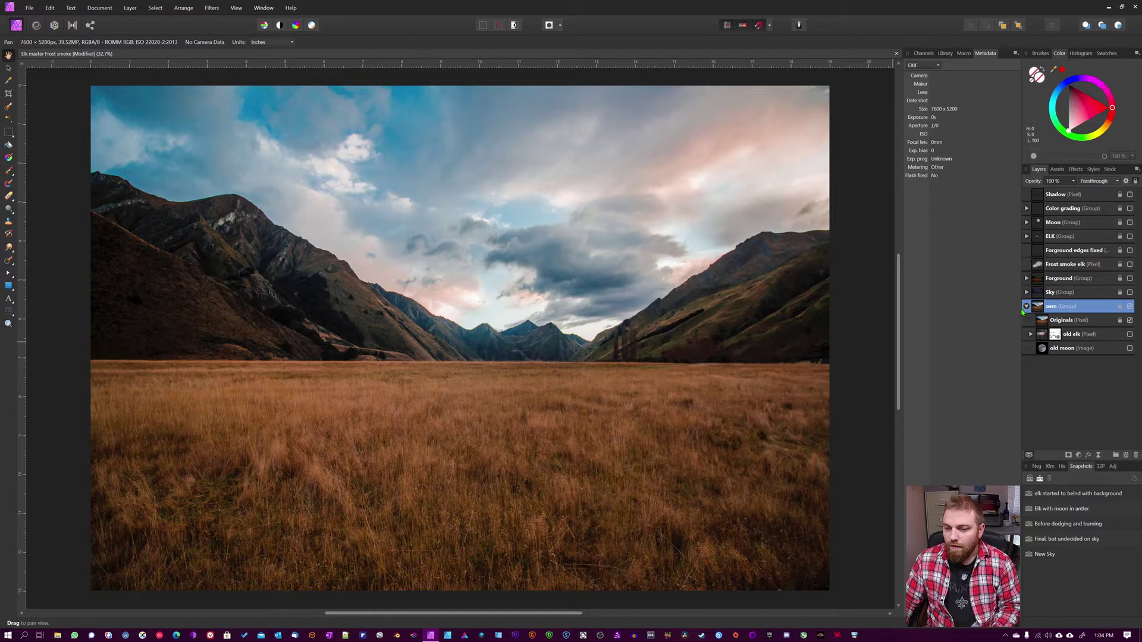
{"action": "left_click", "coordinate": [1026, 306]}
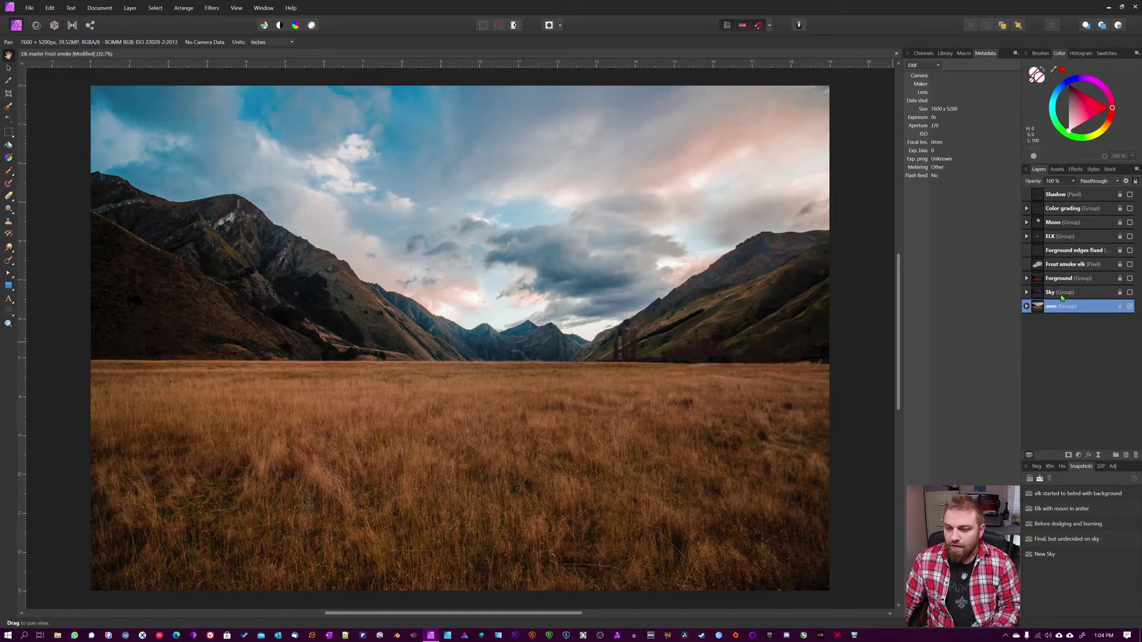
Show the Sky and Forground groups in place of the hidden oem original photo
{"action": "left_click", "coordinate": [1129, 292]}
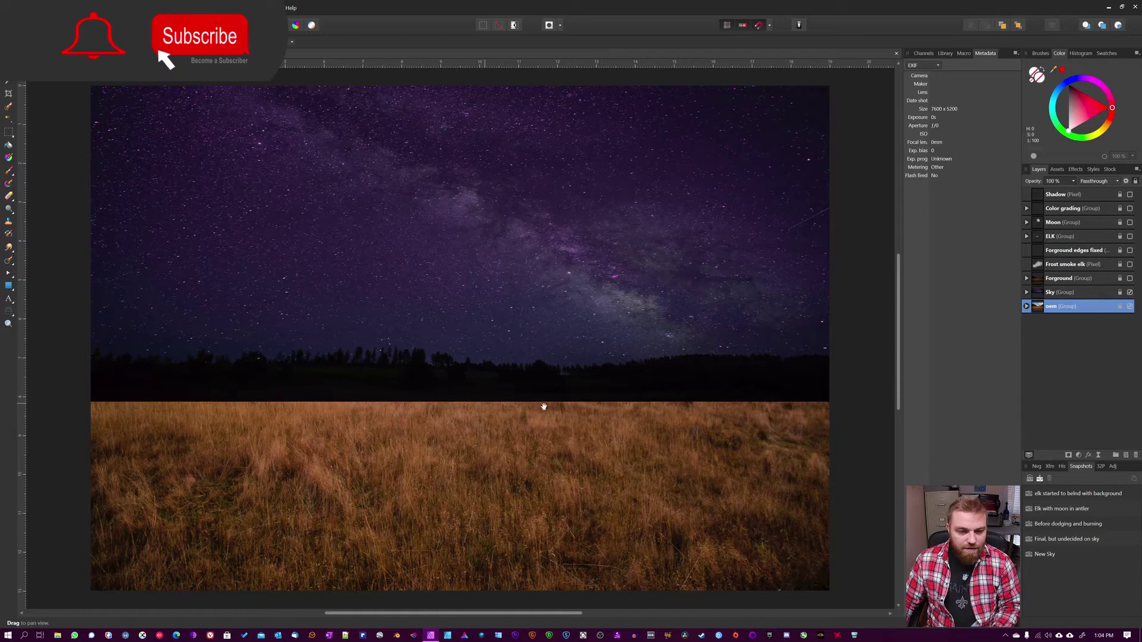
{"action": "left_click", "coordinate": [1129, 307]}
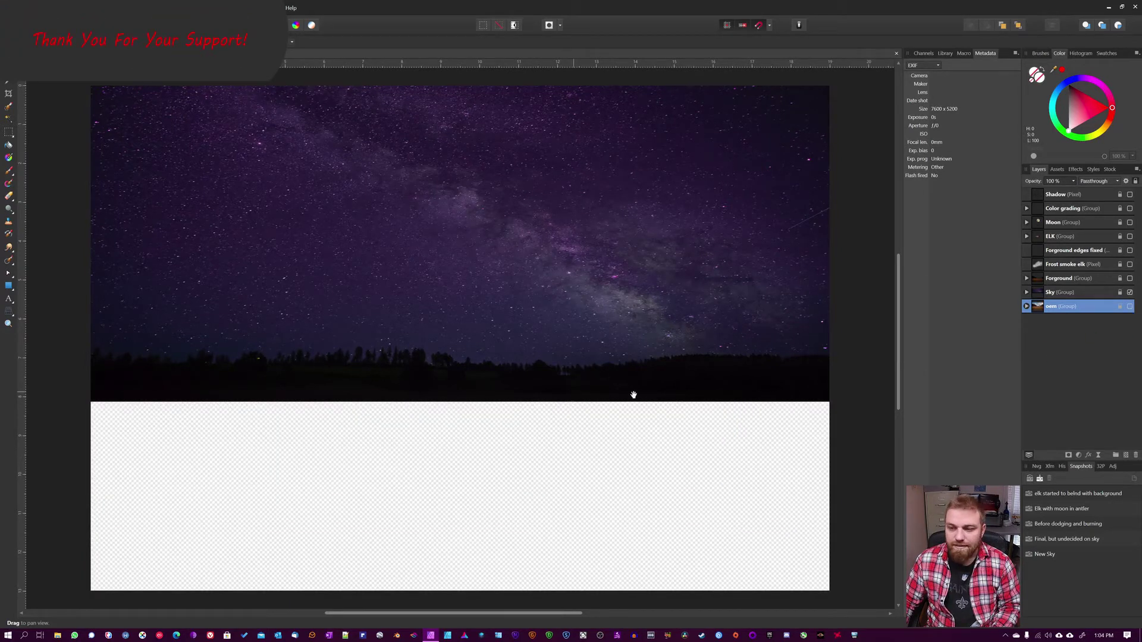
{"action": "left_click", "coordinate": [1129, 278]}
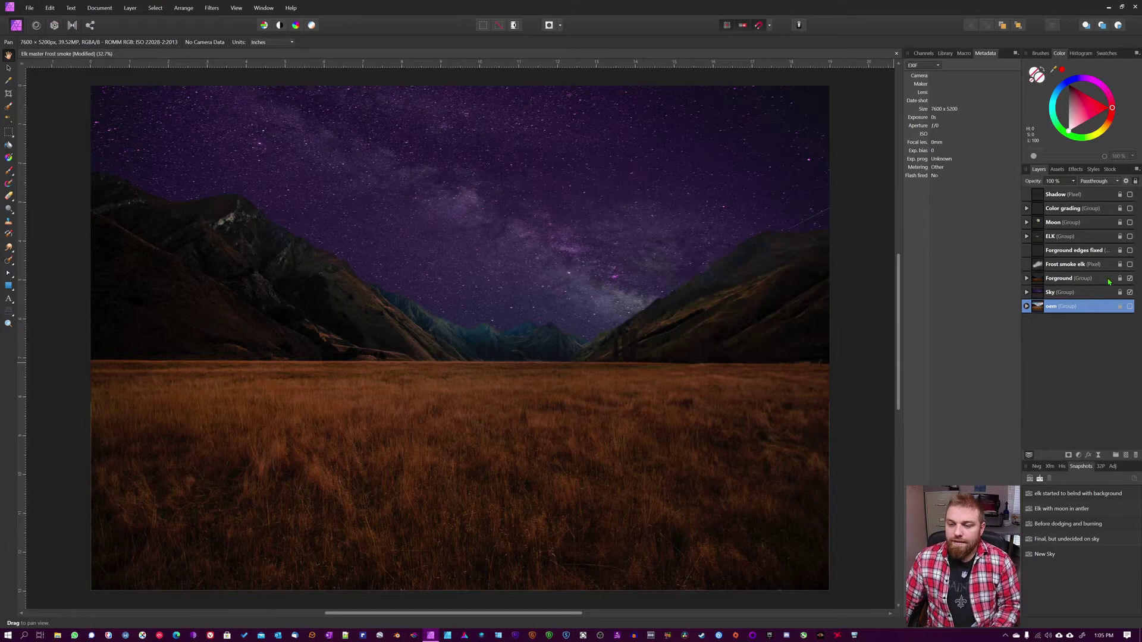
Show the ELK group and compare it with and without its Curves Adjustment
{"action": "left_click", "coordinate": [1129, 236]}
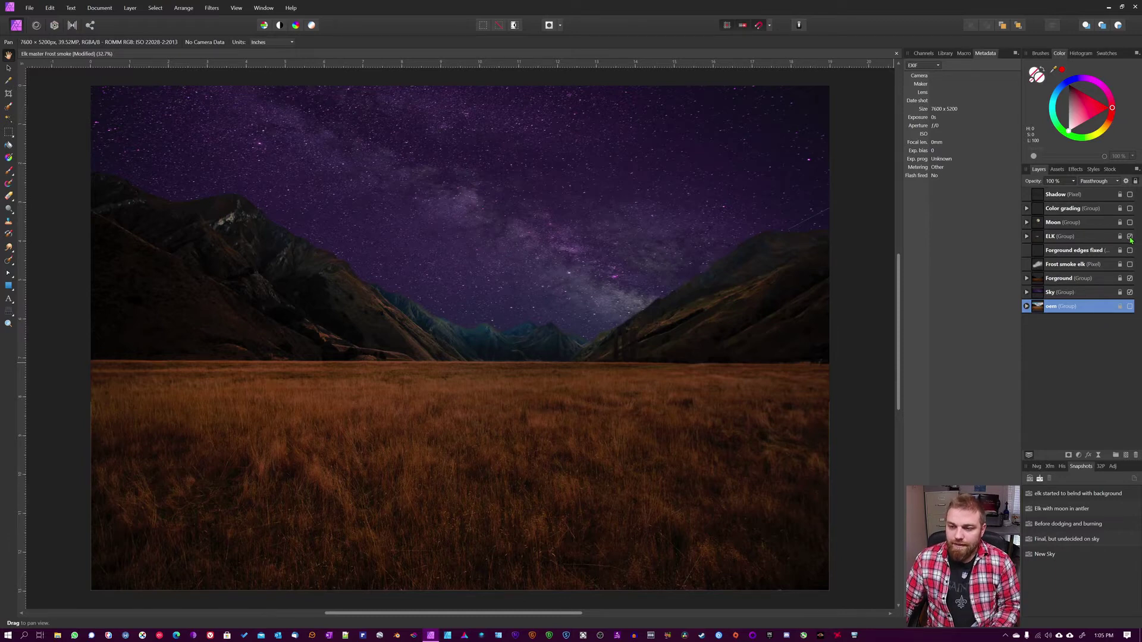
{"action": "left_click", "coordinate": [1026, 236]}
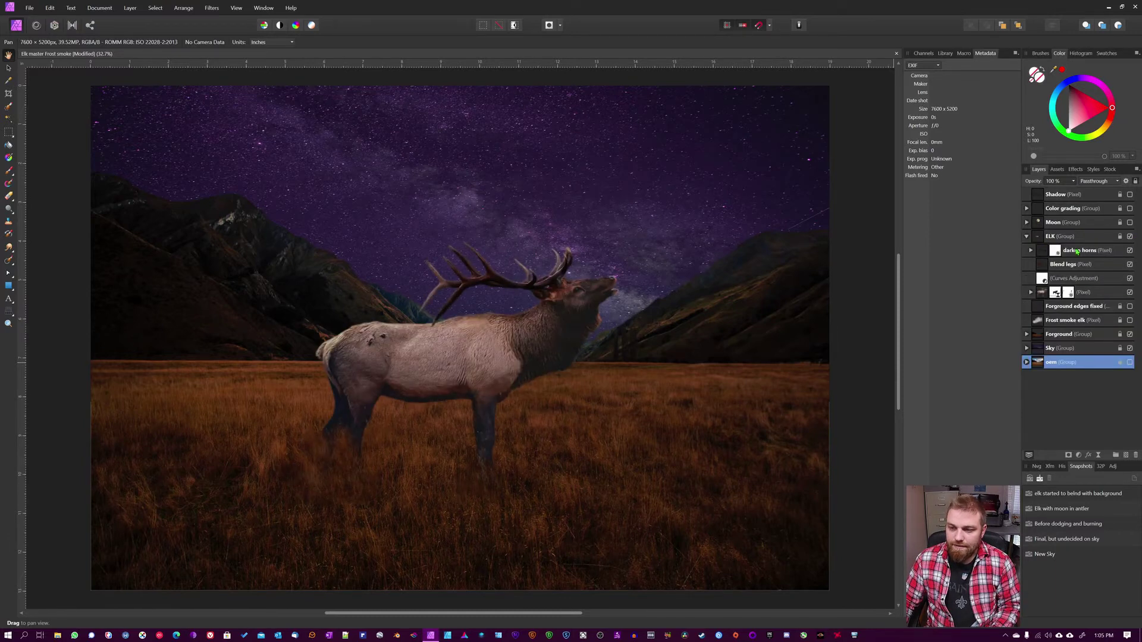
{"action": "left_click", "coordinate": [1129, 250]}
{"action": "left_click", "coordinate": [1130, 264]}
{"action": "left_click", "coordinate": [1129, 278]}
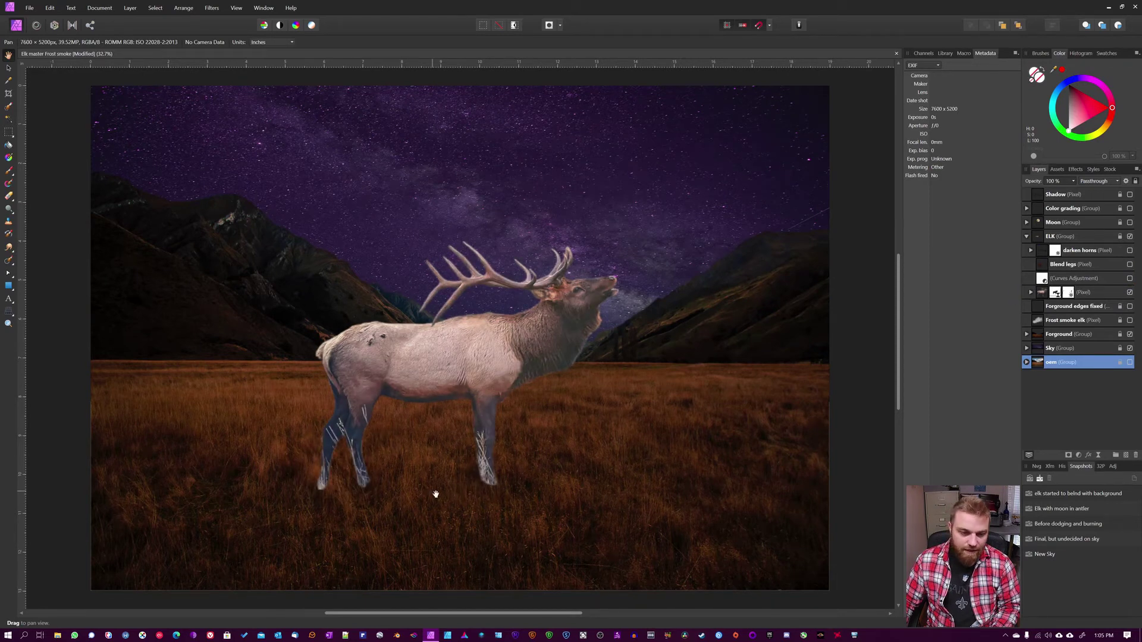
{"action": "left_click", "coordinate": [1132, 279]}
{"action": "left_click", "coordinate": [1131, 279]}
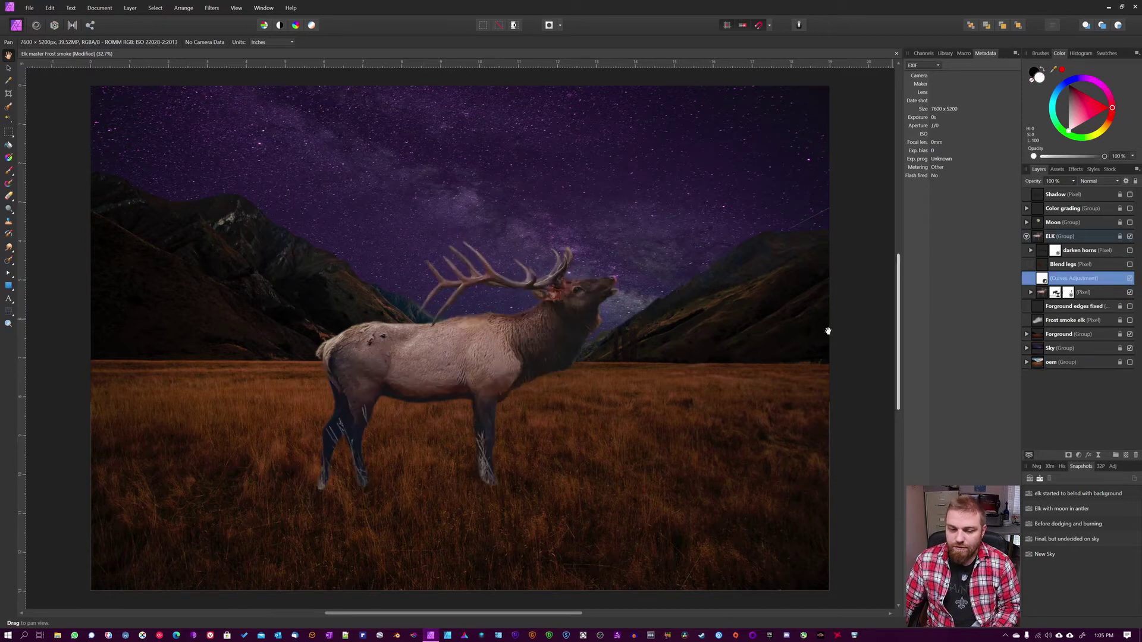
Turn on the Blend legs, darken horns and Moon group layers
{"action": "left_click", "coordinate": [1129, 265]}
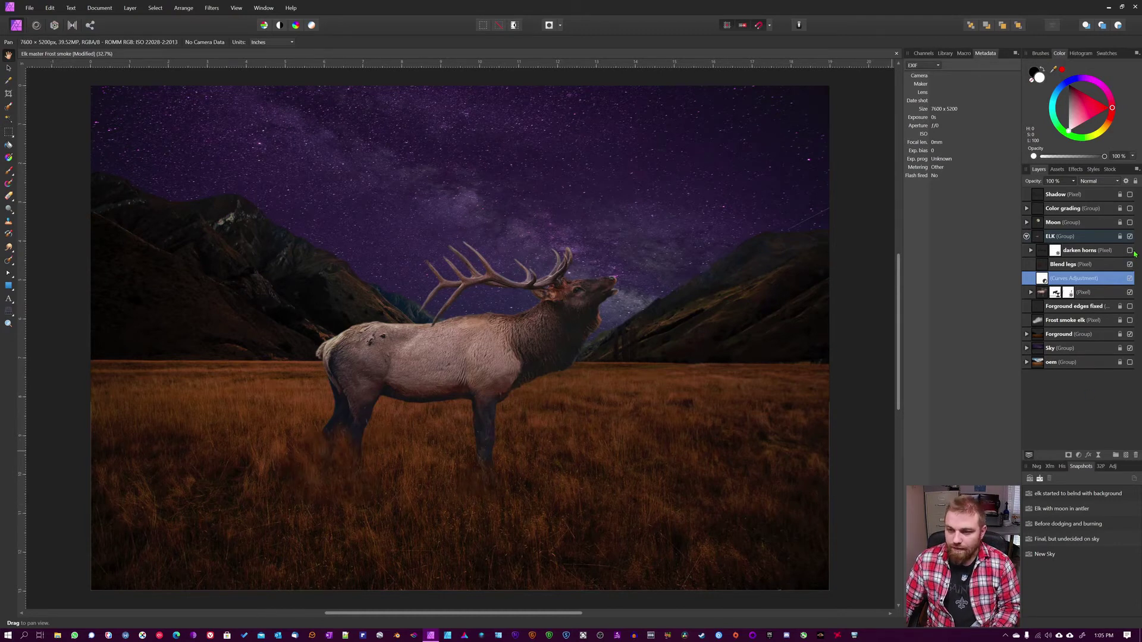
{"action": "left_click", "coordinate": [1129, 250]}
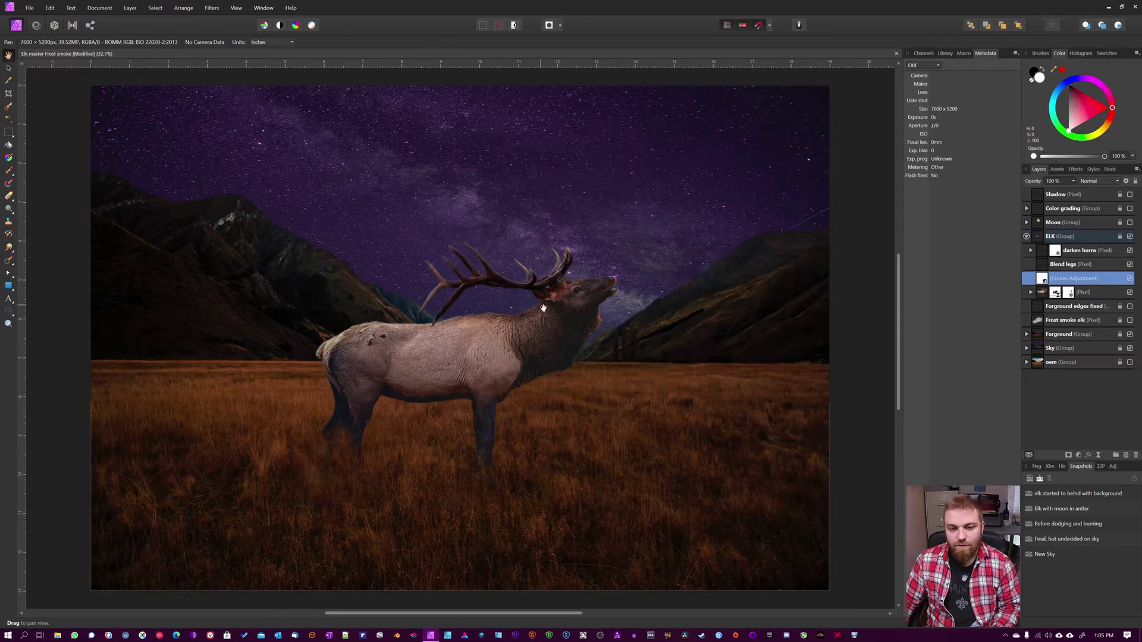
{"action": "left_click", "coordinate": [1130, 223]}
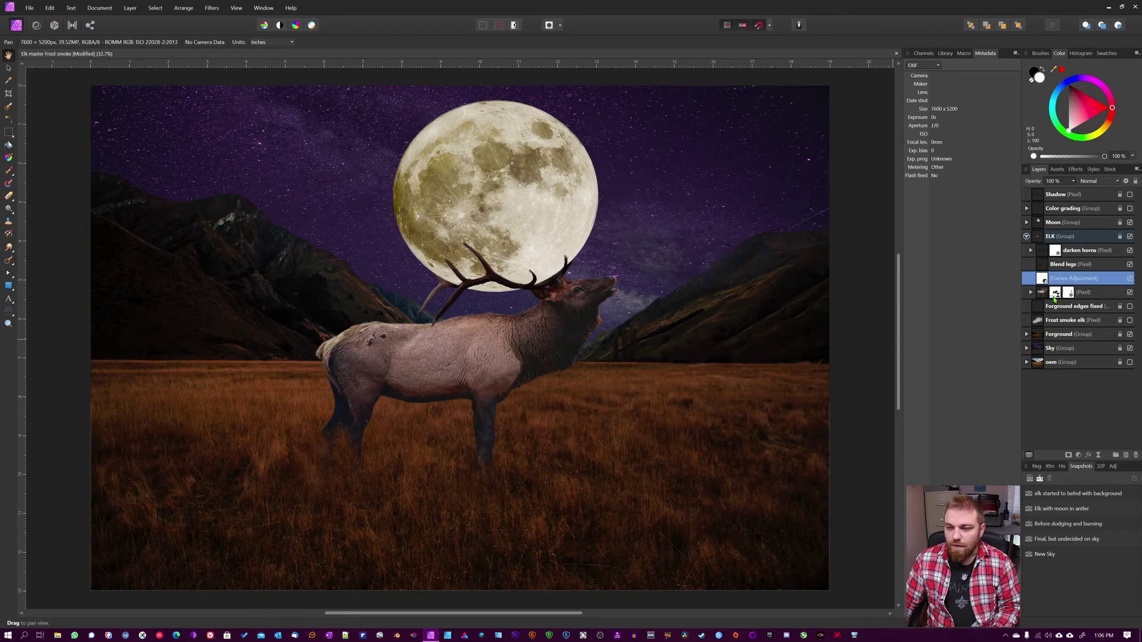
{"action": "left_click", "coordinate": [1027, 235]}
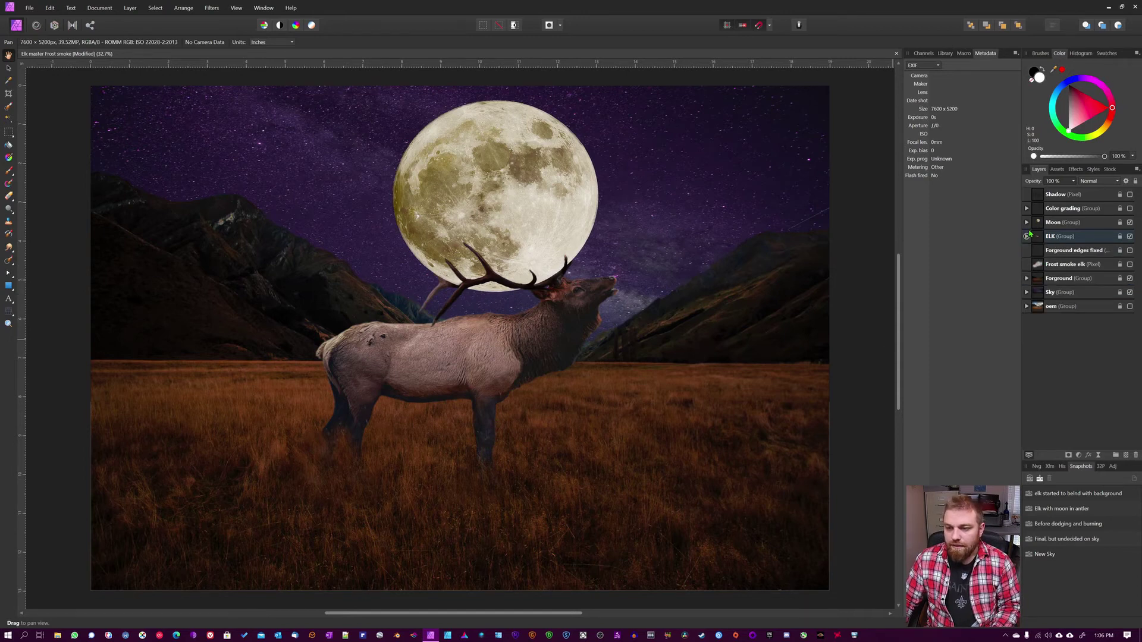
{"action": "left_click", "coordinate": [1026, 222]}
{"action": "left_click", "coordinate": [1129, 236]}
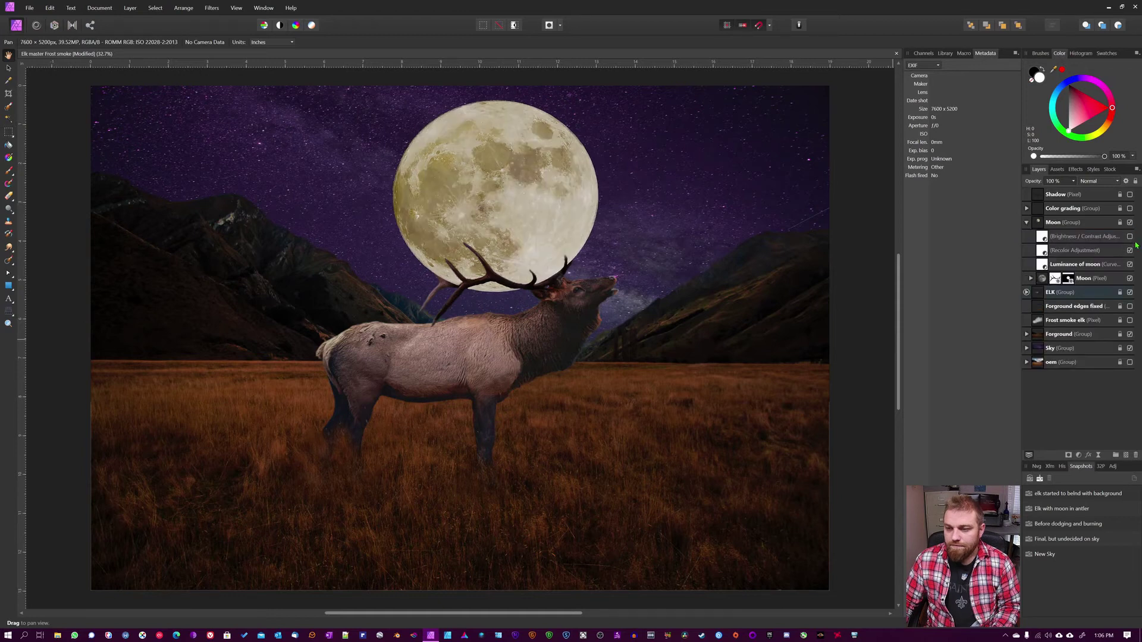
{"action": "left_click", "coordinate": [1130, 265]}
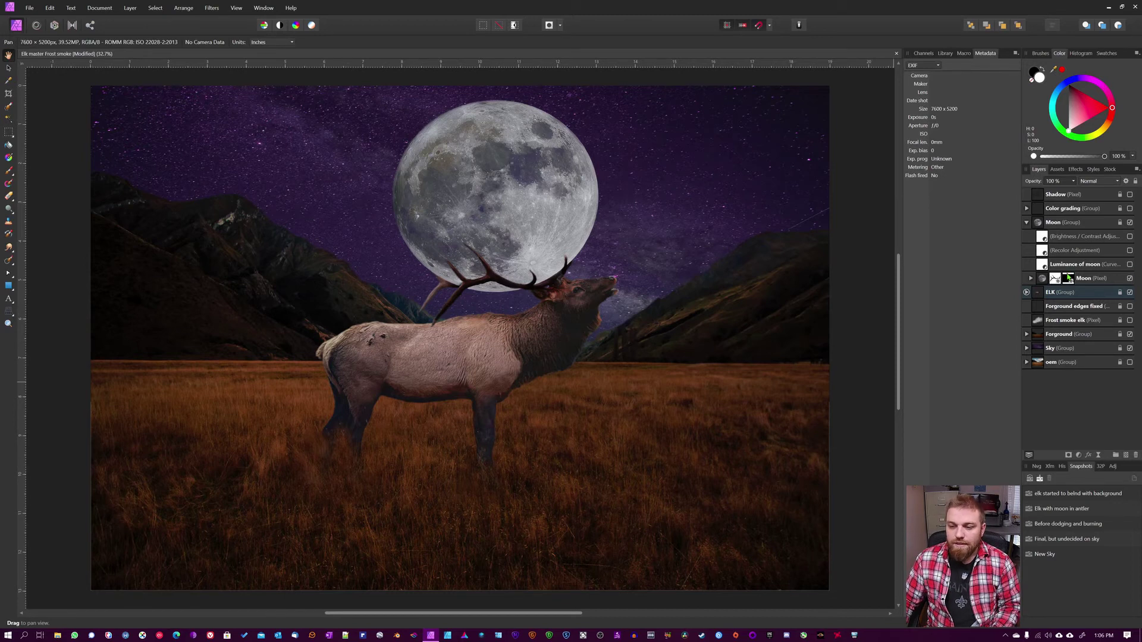
{"action": "left_click", "coordinate": [1130, 264]}
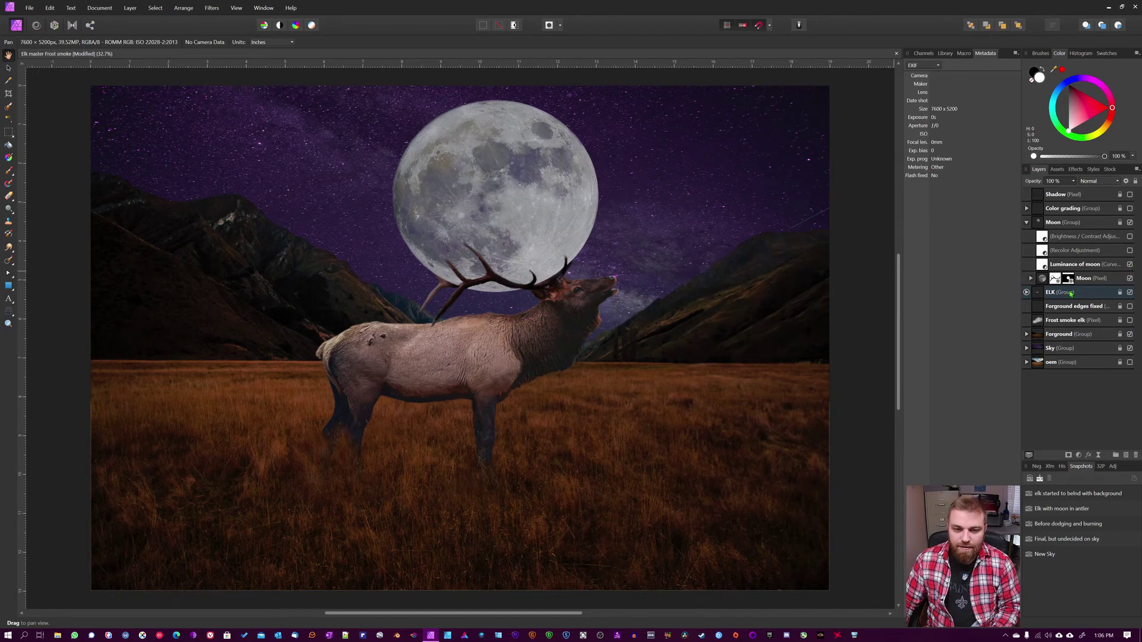
{"action": "left_click", "coordinate": [1130, 251]}
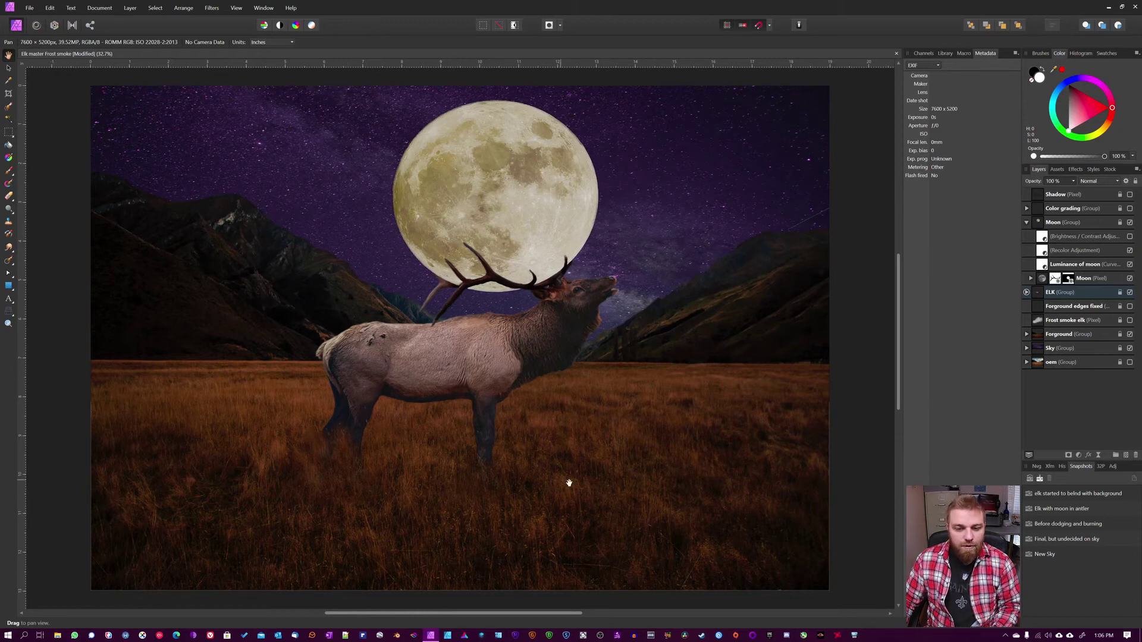
{"action": "left_click", "coordinate": [1129, 237]}
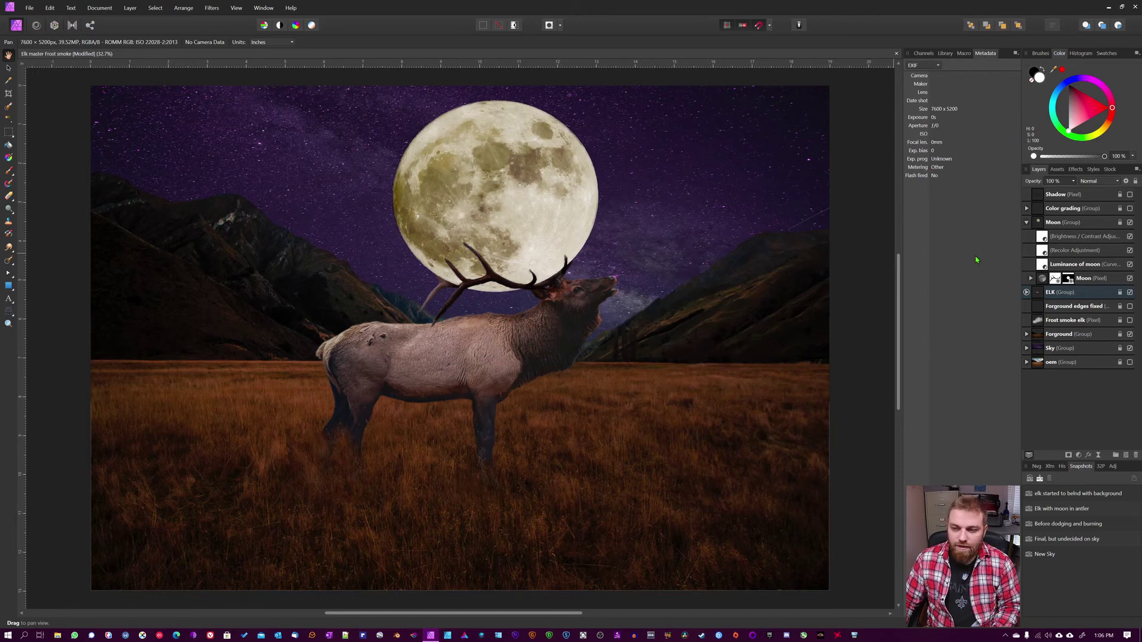
{"action": "left_click", "coordinate": [1026, 223]}
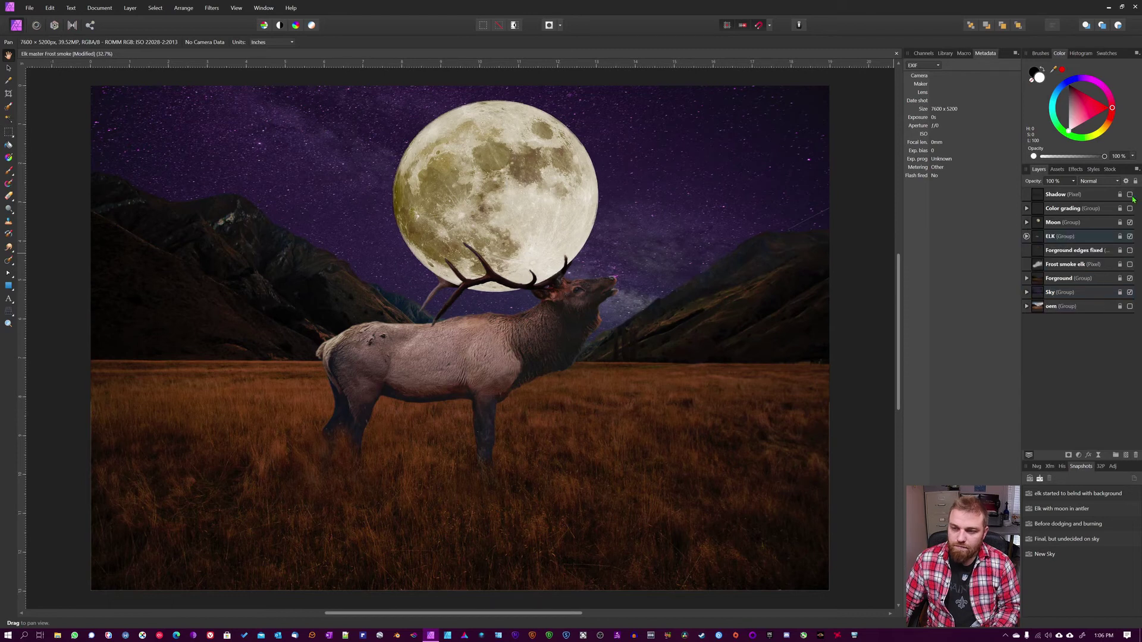
{"action": "left_click", "coordinate": [1026, 209]}
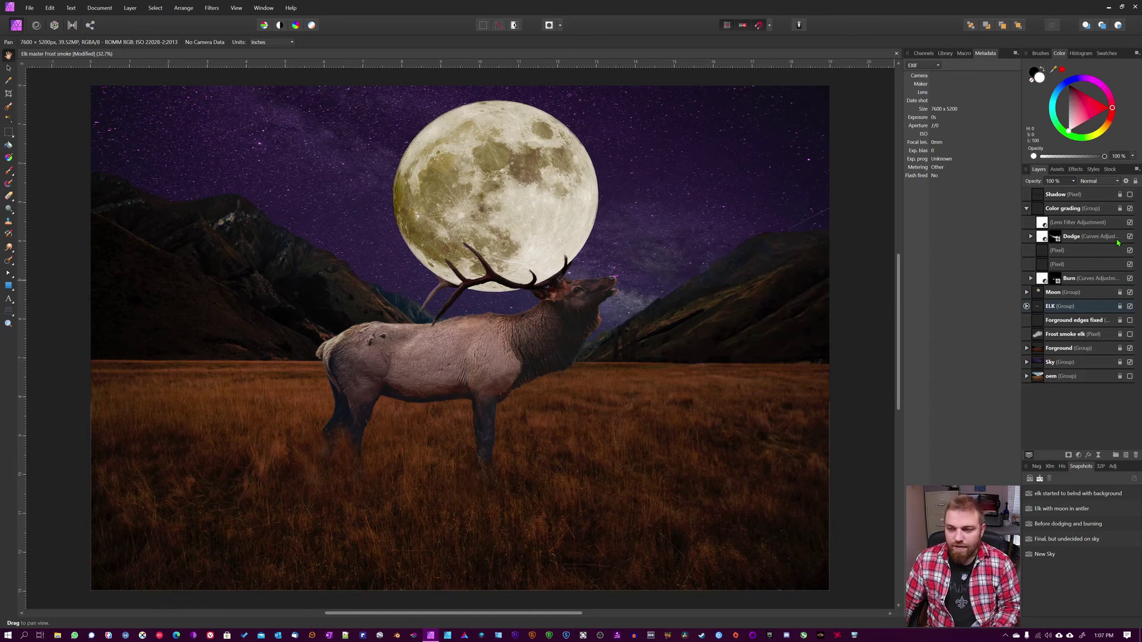
{"action": "left_click", "coordinate": [1026, 209]}
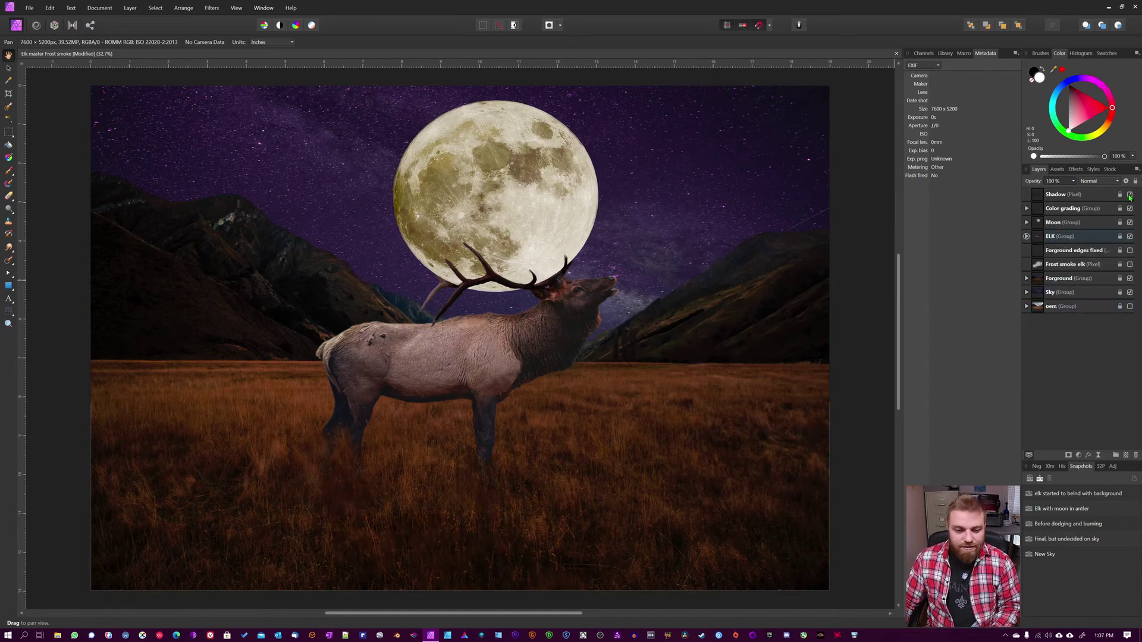
Show the Forground edges fixed and Frost smoke elk layers above the Shadow layer
{"action": "left_click", "coordinate": [1126, 199]}
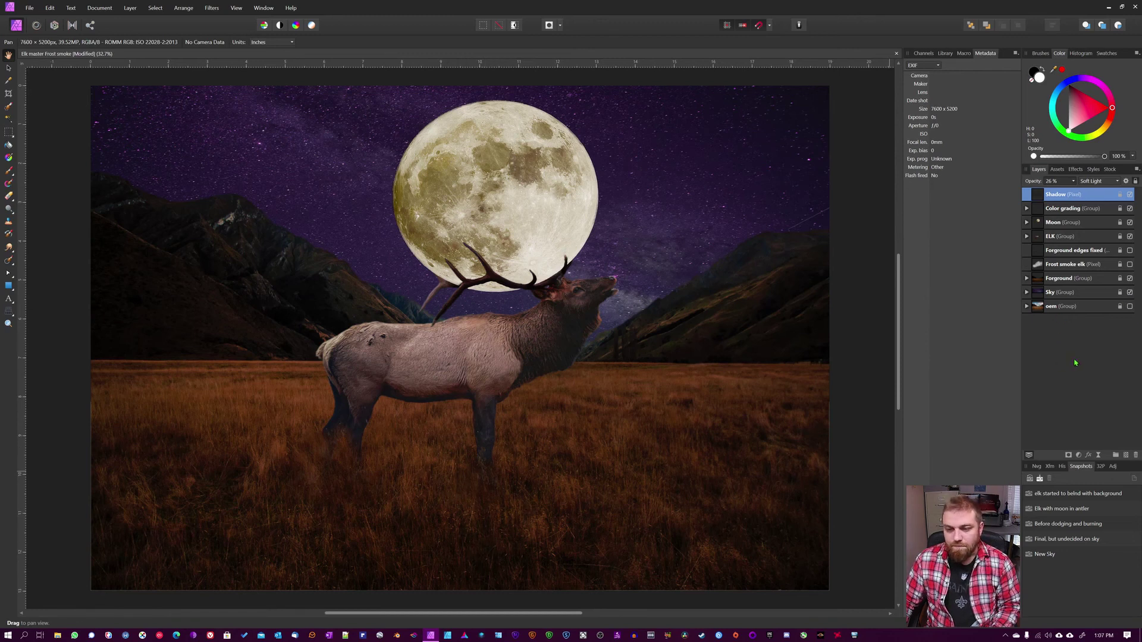
{"action": "left_click", "coordinate": [1129, 251]}
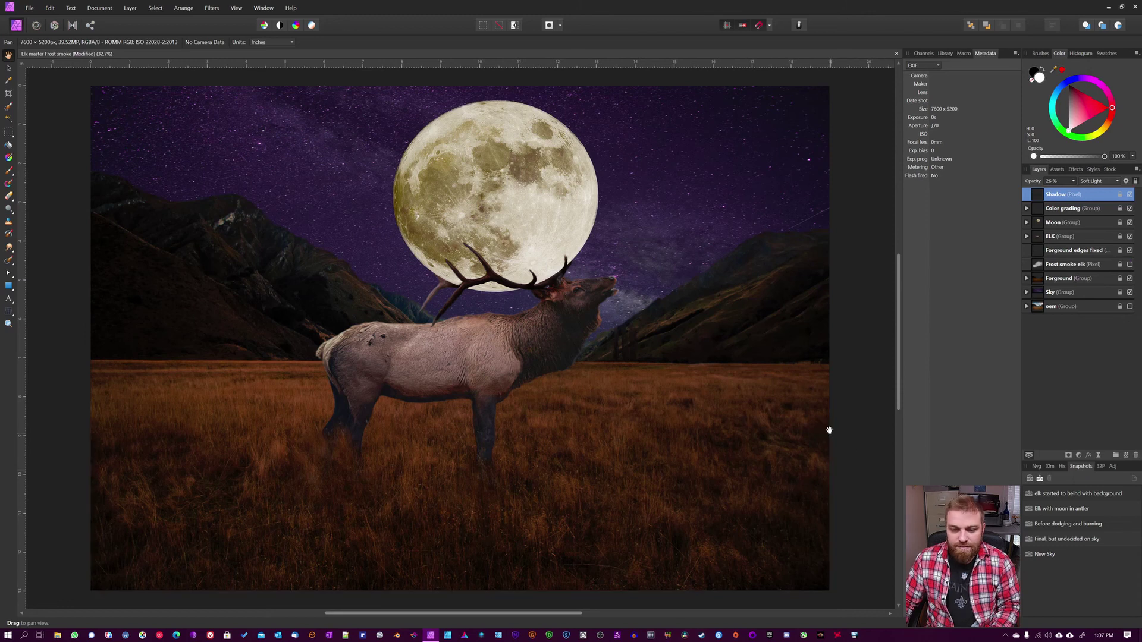
{"action": "left_click", "coordinate": [1129, 264]}
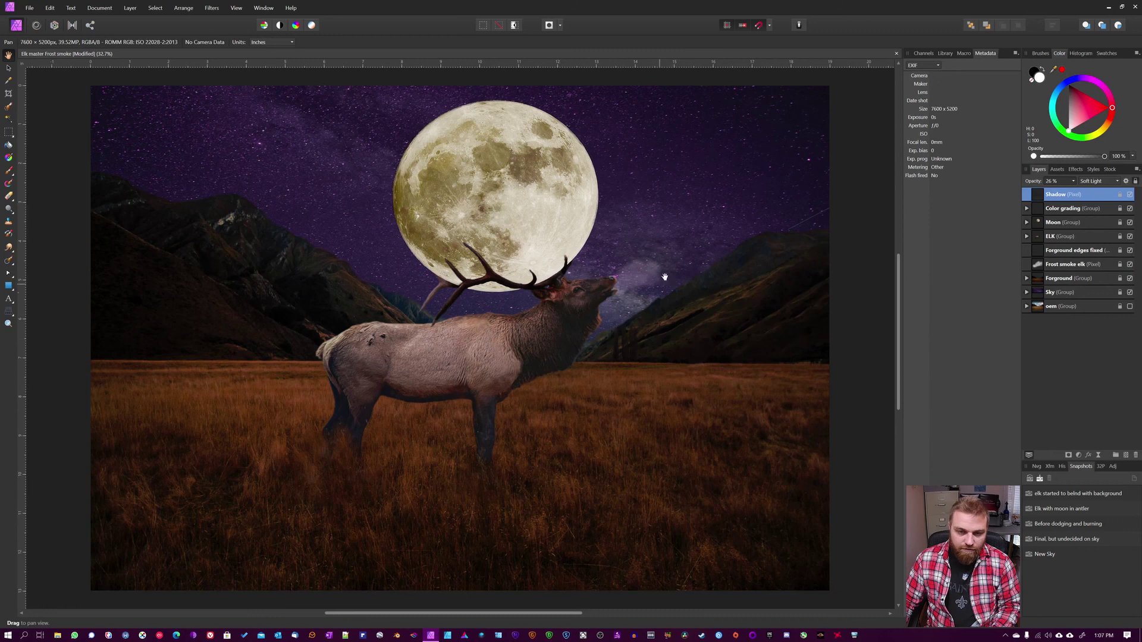